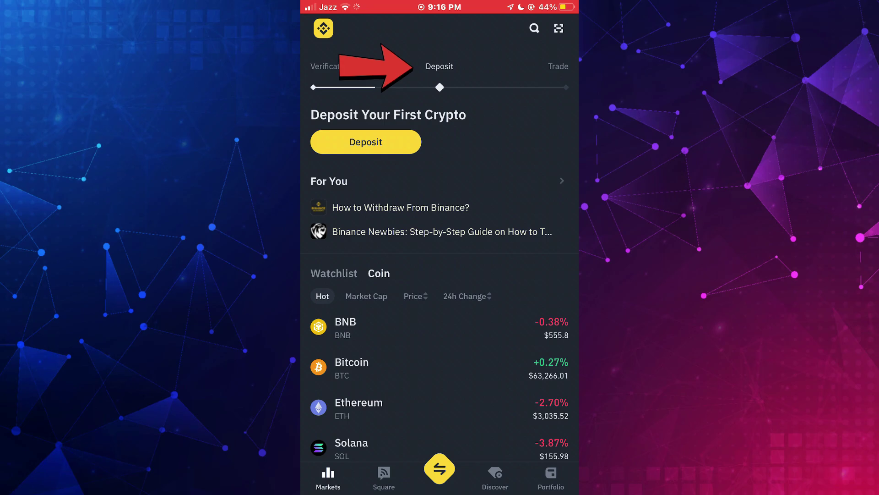
Step: Choose Deposit, then Deposit Crypto, to reach the Search Coins list
left_click(366, 142)
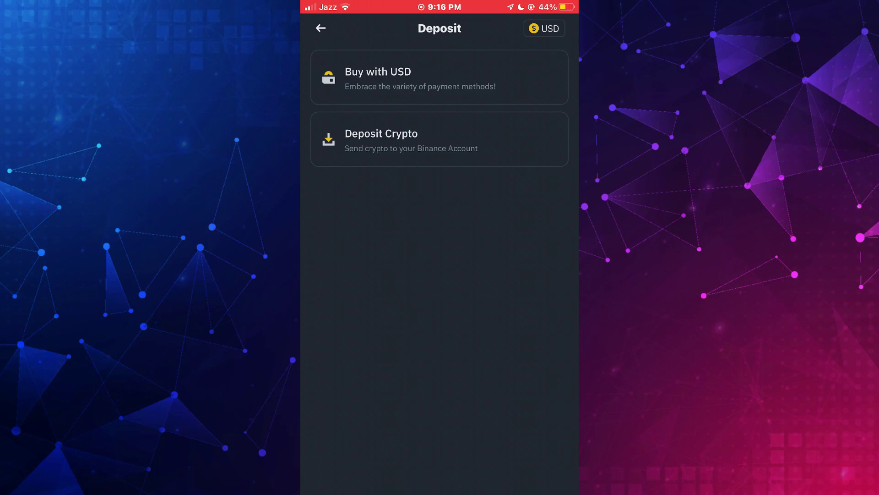
left_click(382, 140)
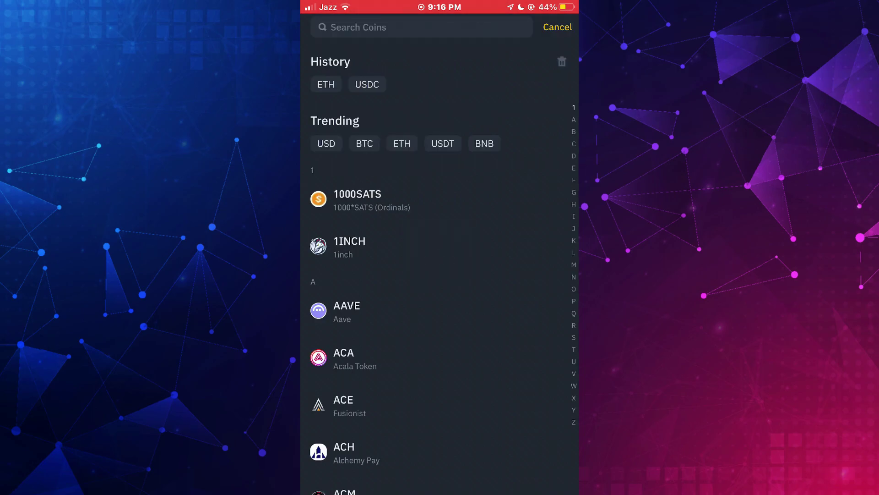
Step: Pick USDT from the Trending coins to open its network choices
left_click(442, 143)
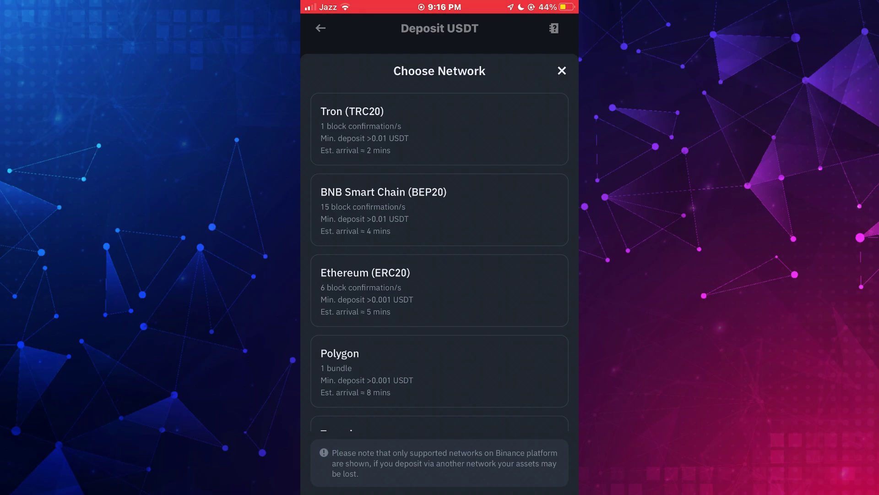
Step: Select BNB Smart Chain (BEP20) and copy the USDT deposit address
left_click(383, 192)
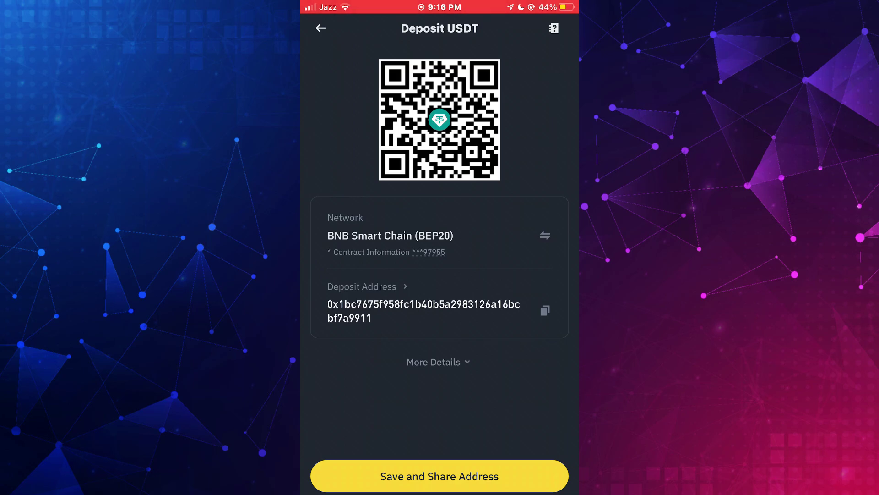
left_click(545, 310)
left_click(438, 362)
scroll(440, 275, "down", 2)
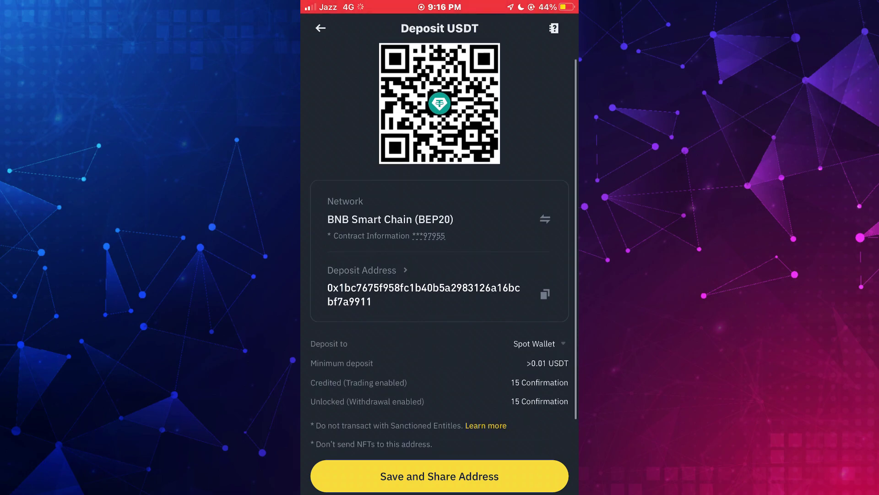
left_click(436, 428)
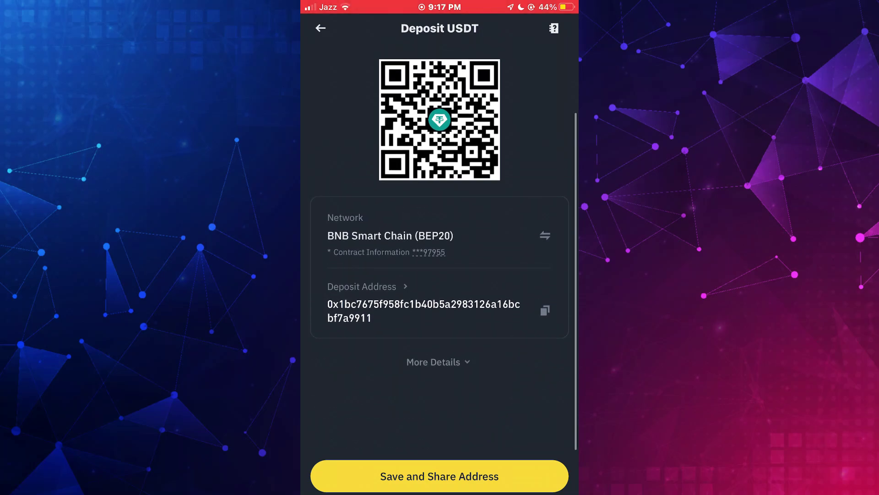